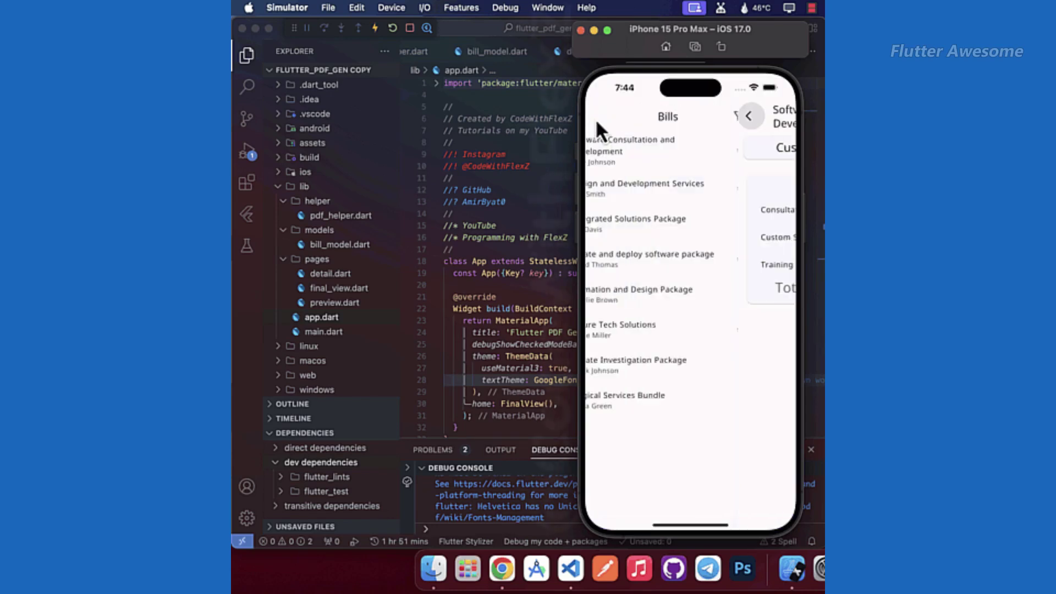
Preview the Future Tech Solutions bill as a PDF, then open and dismiss the print options
click(615, 338)
click(773, 492)
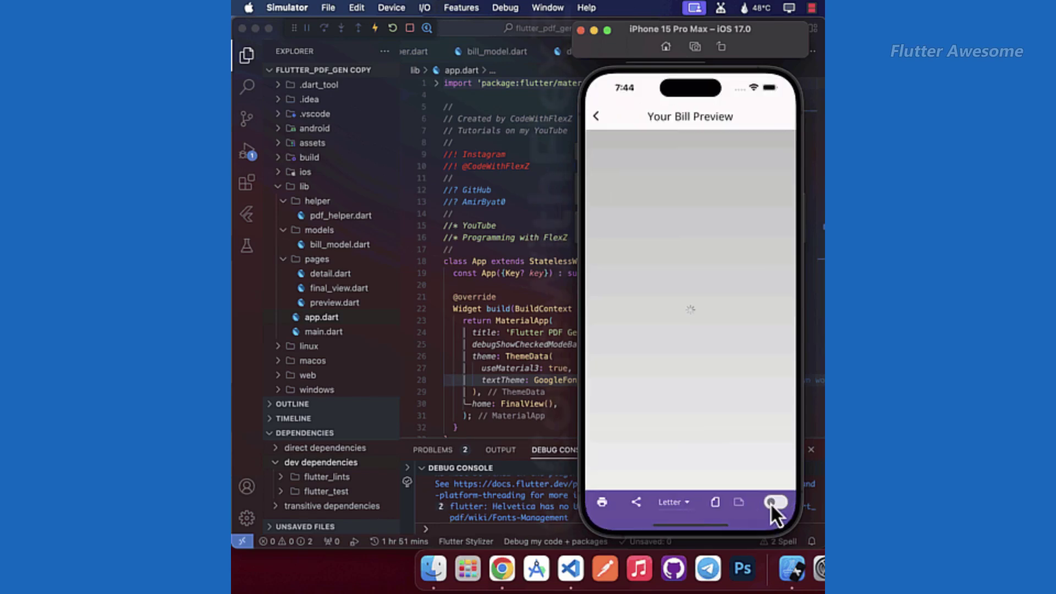
click(602, 502)
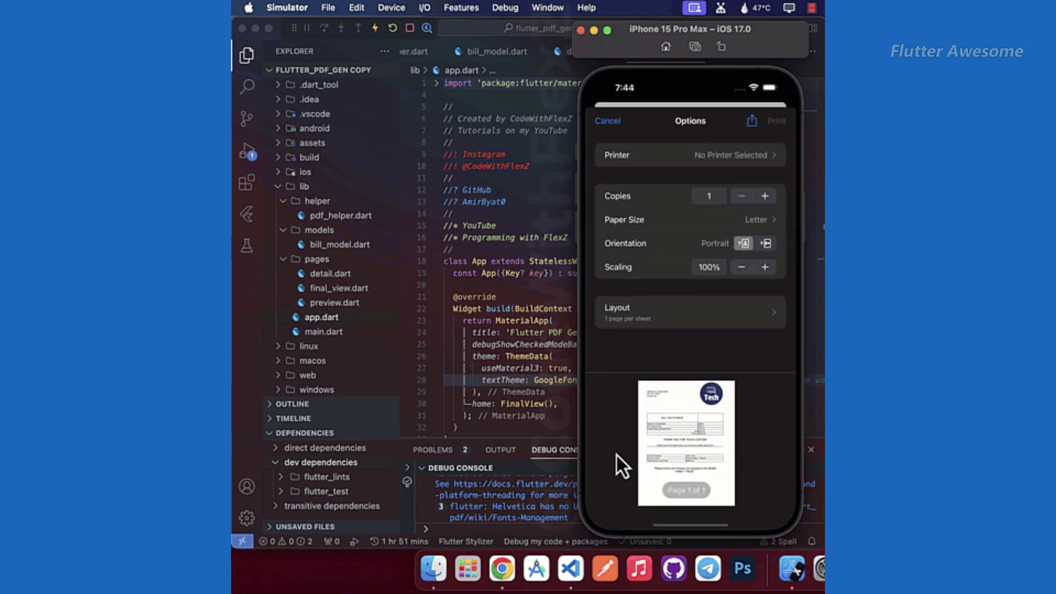
drag(700, 142, 678, 423)
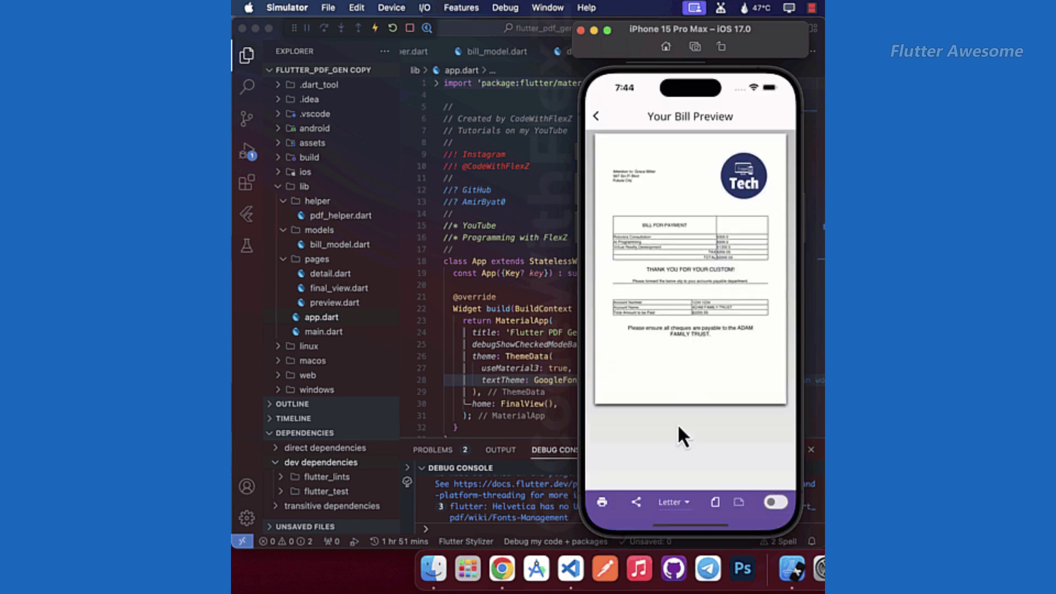
Reopen and close the print options, then switch the preview paper size to A4
click(603, 502)
click(607, 120)
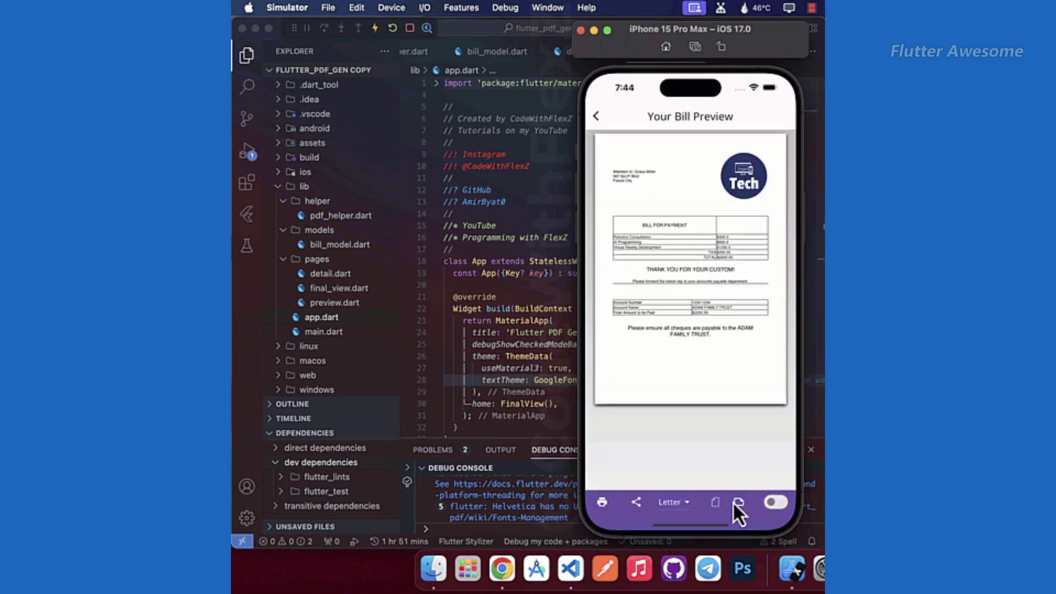
click(676, 496)
Open and close the share sheet, then turn on the coloured layout debug overlay
click(636, 502)
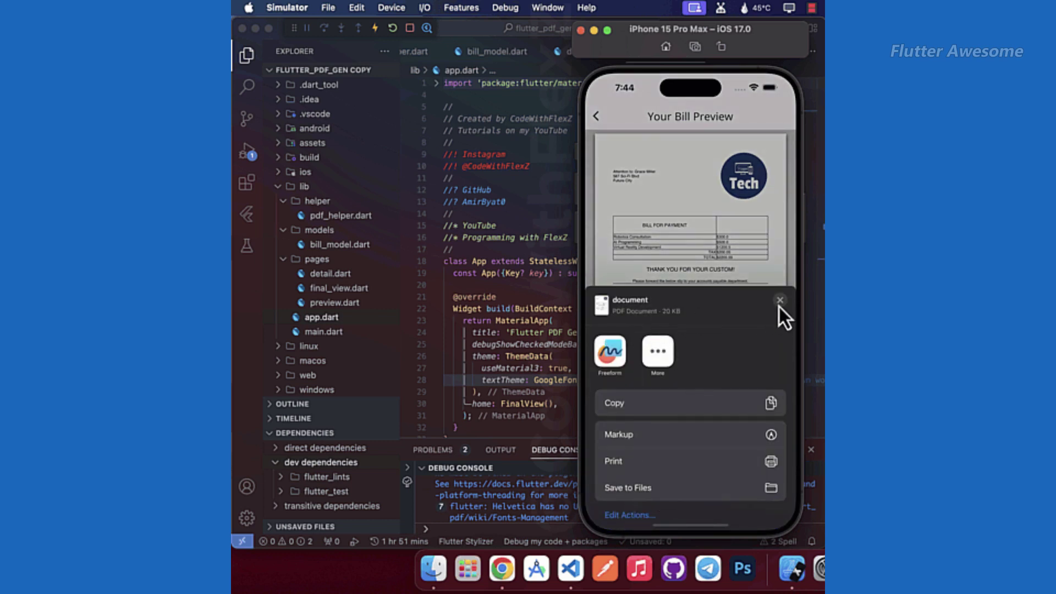
click(780, 300)
click(773, 504)
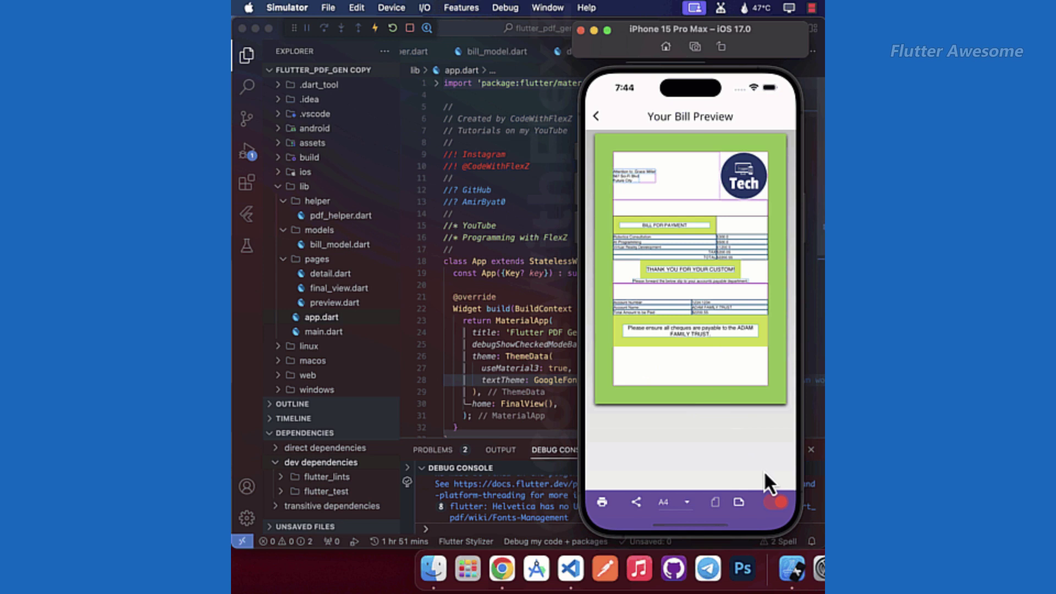
Reopen the Future Tech Solutions PDF preview from its bill details and turn the debug overlay off
click(595, 117)
click(650, 338)
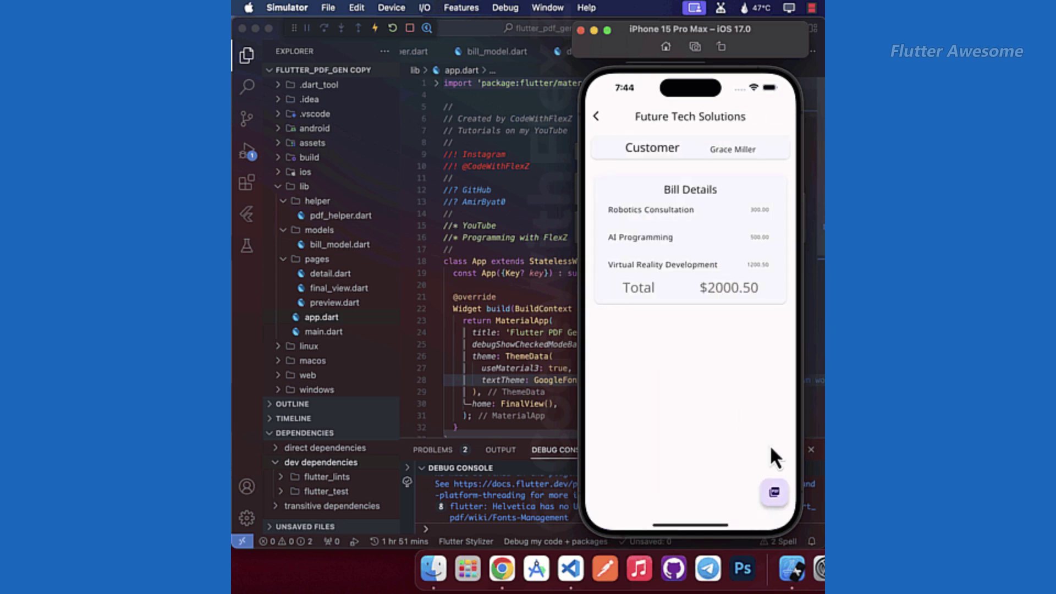
click(775, 491)
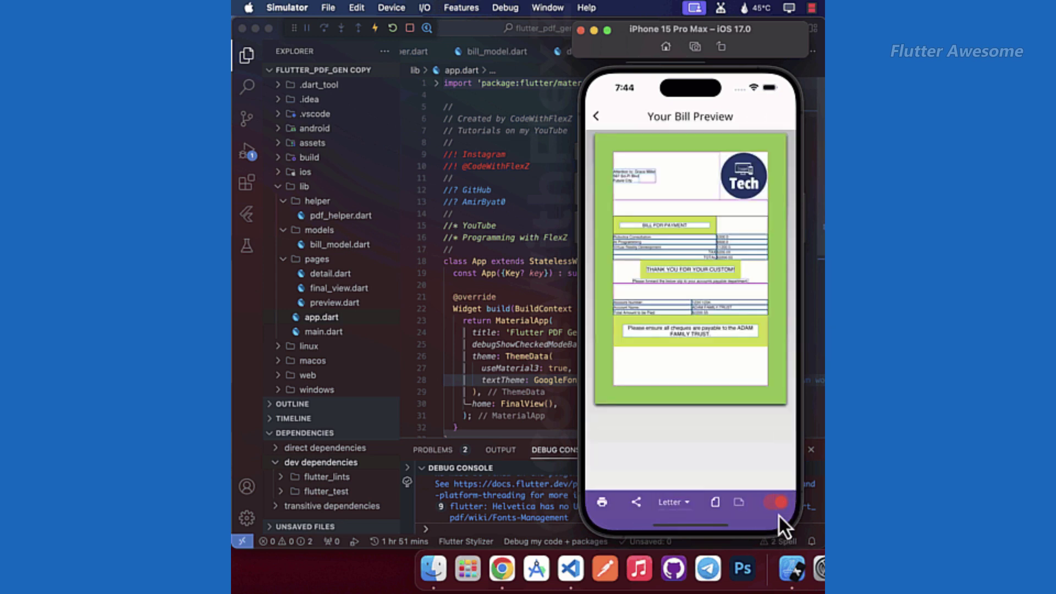
click(779, 504)
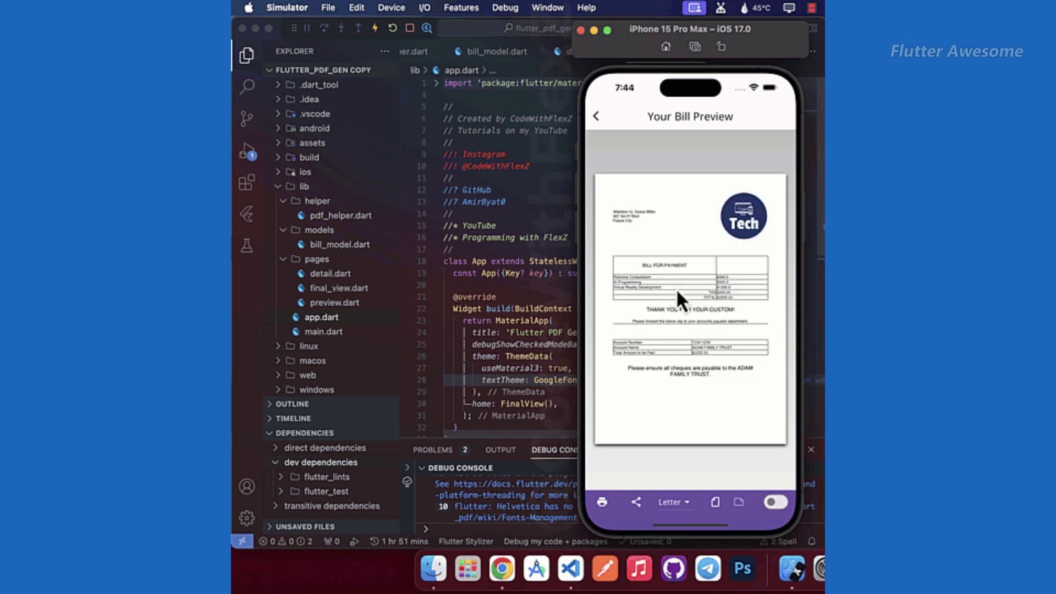
scroll(675, 288, down, 2)
Preview the Magical Services Bundle bill as a PDF from the Bills list
click(598, 119)
scroll(706, 318, down, 1)
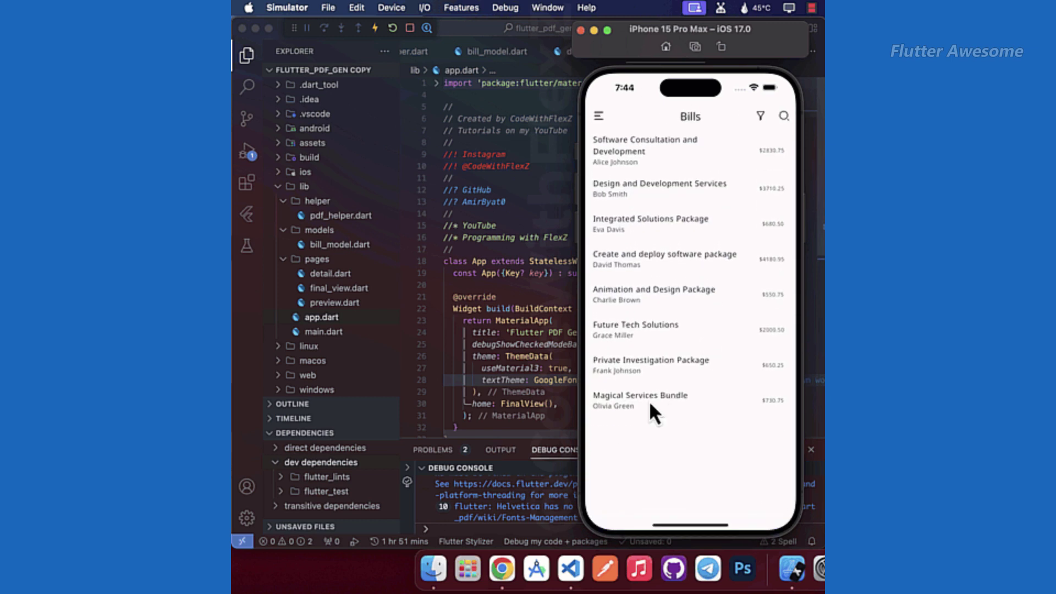
click(649, 400)
click(778, 495)
Print the PDF from the share sheet with one extra copy and B5 paper
click(638, 500)
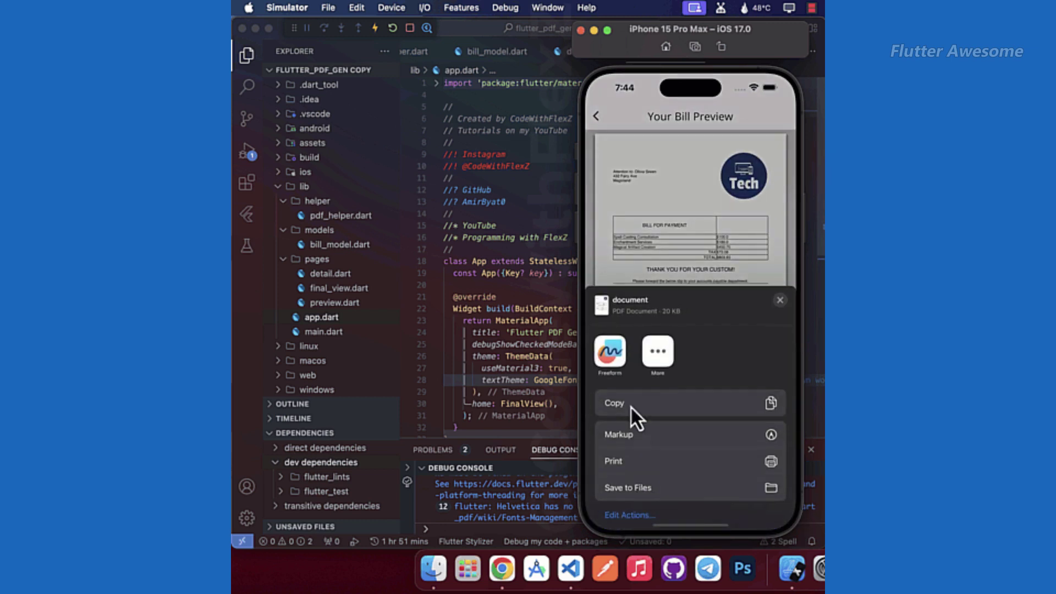
click(632, 462)
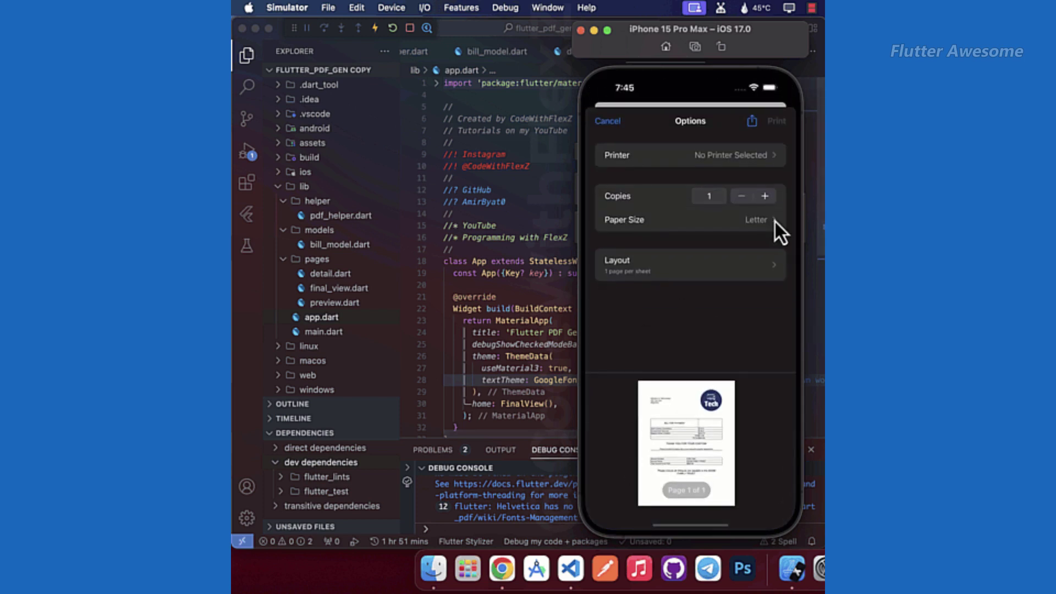
click(768, 198)
click(761, 221)
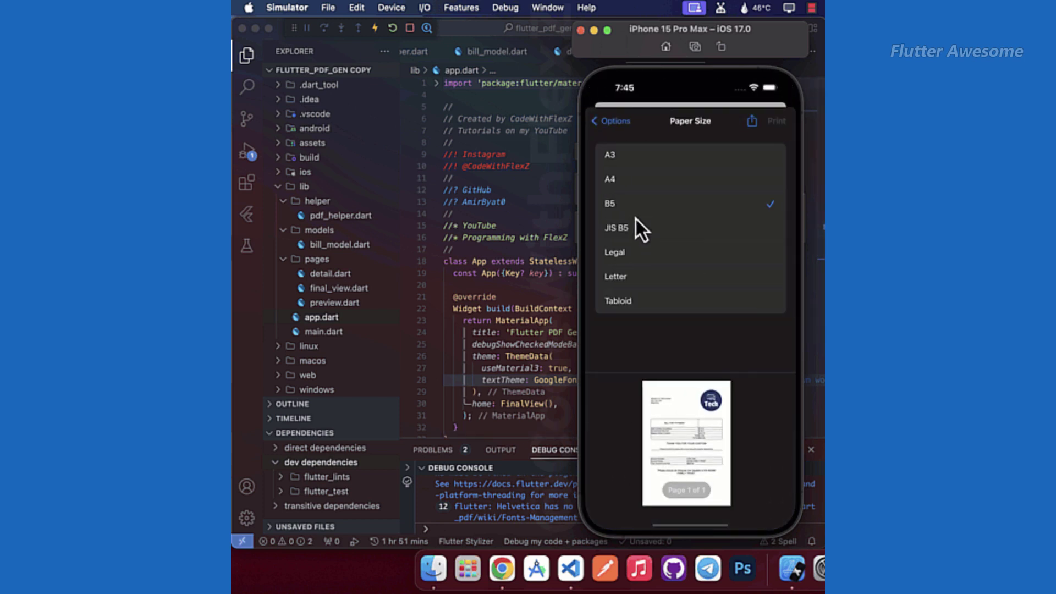
click(631, 161)
click(641, 298)
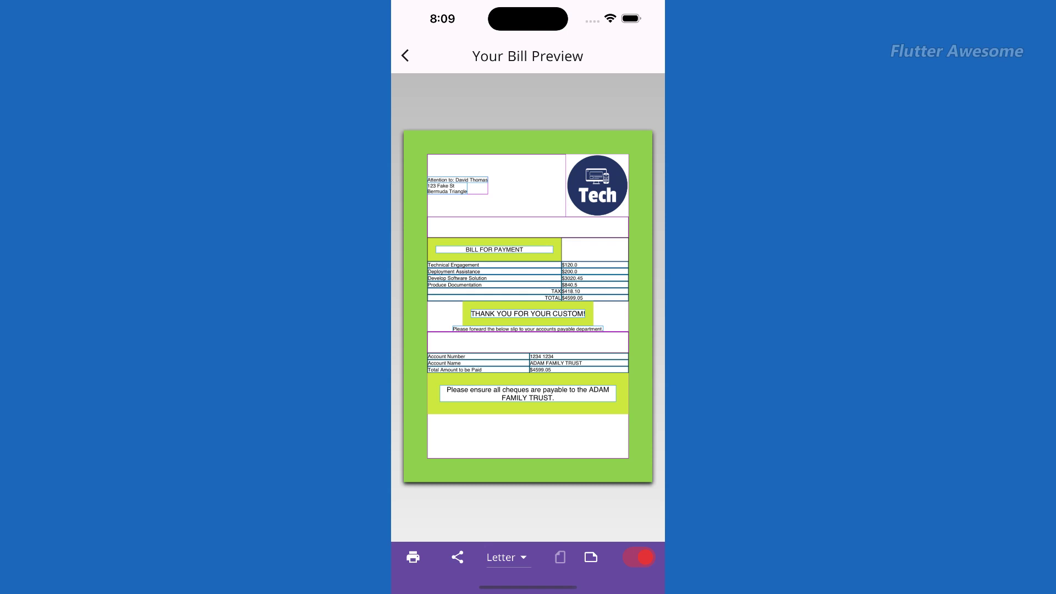
click(413, 557)
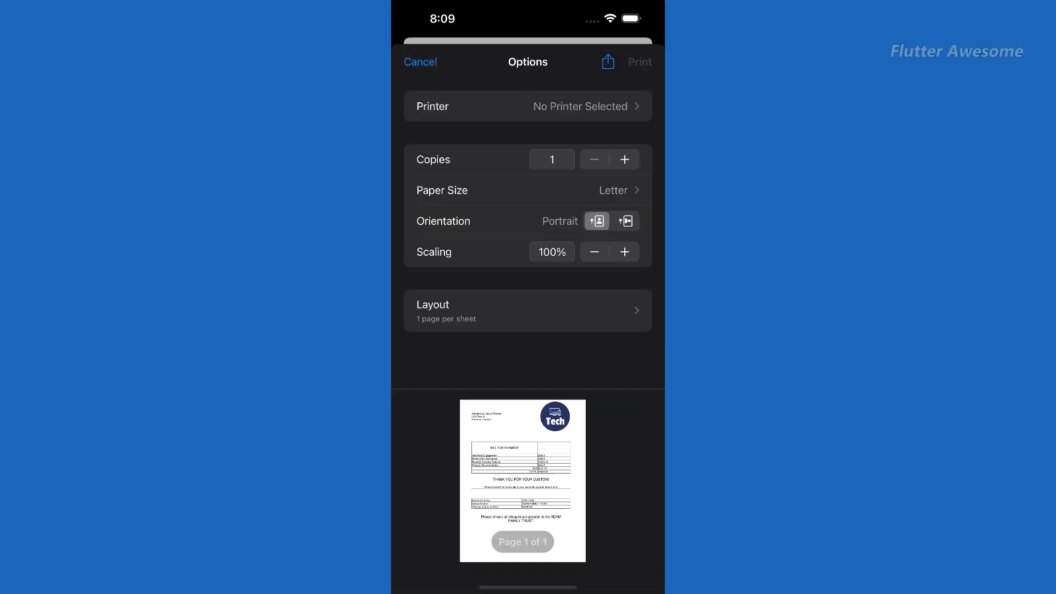